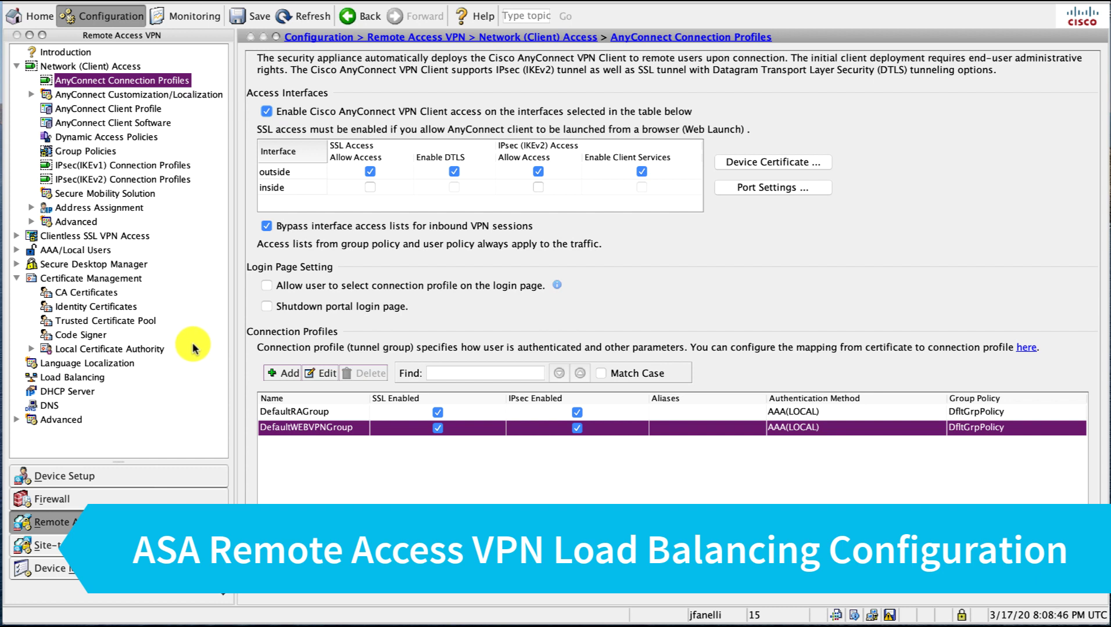
Go to Load Balancing under Remote Access VPN to show its configuration page.
left_click(94, 377)
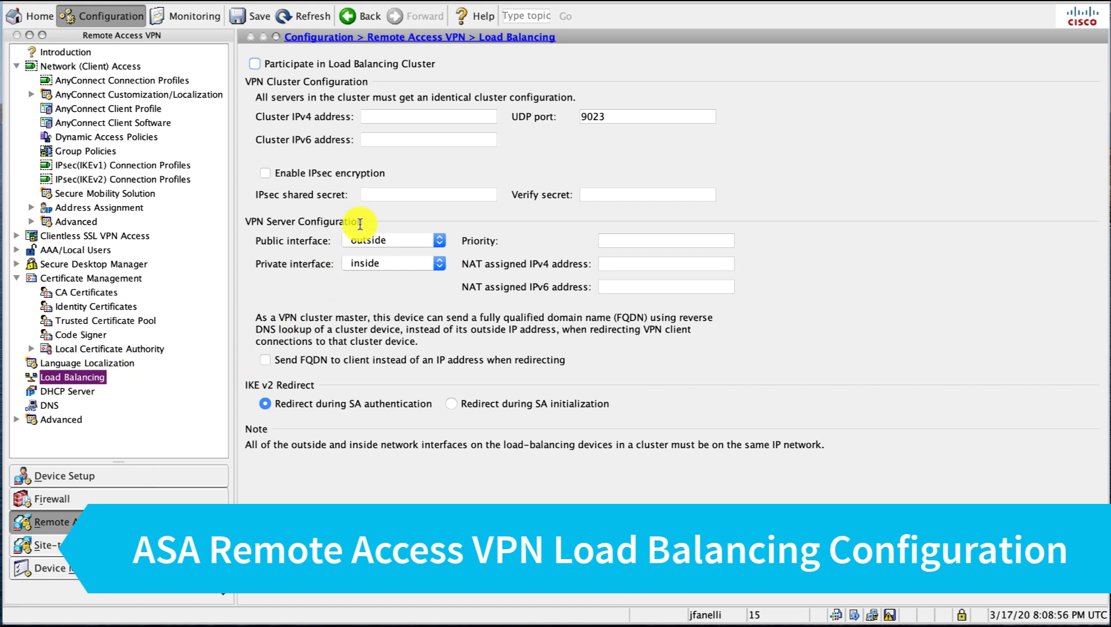
Join the load balancing cluster with IPv4 192.168.51.76 and IPv6 2603:3015:3a04:f3e0::76.
left_click(377, 64)
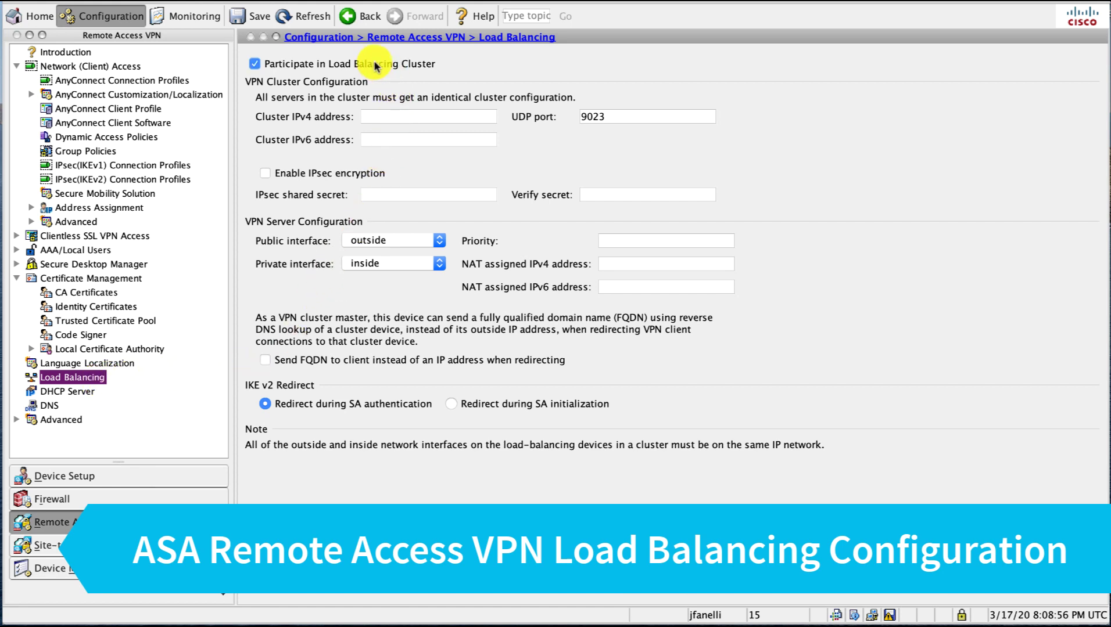
left_click(417, 117)
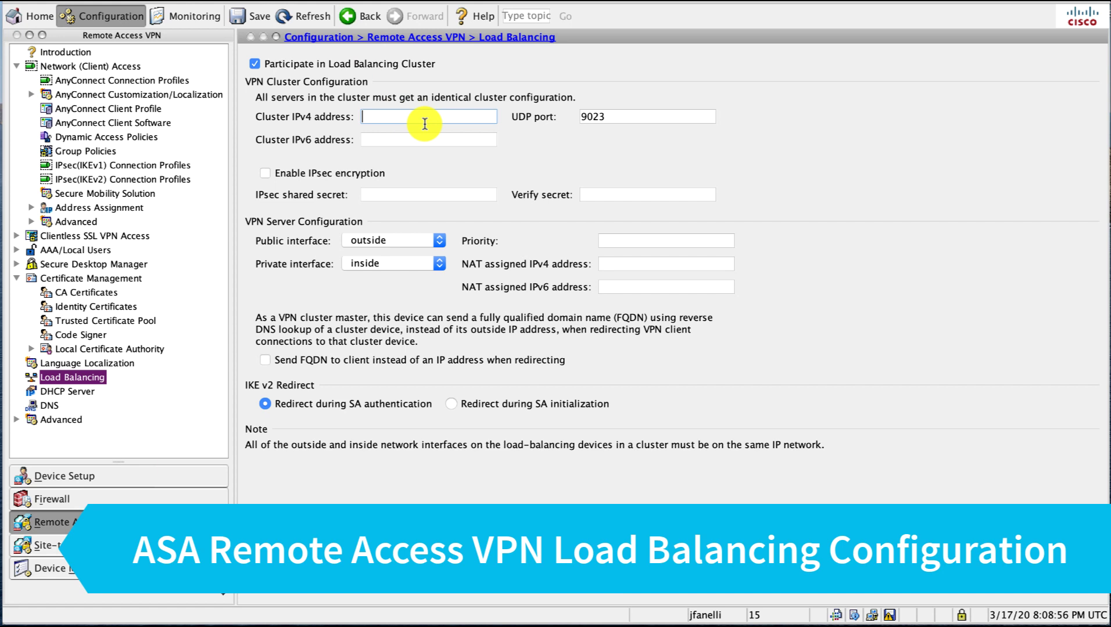
type("192.168.51.75")
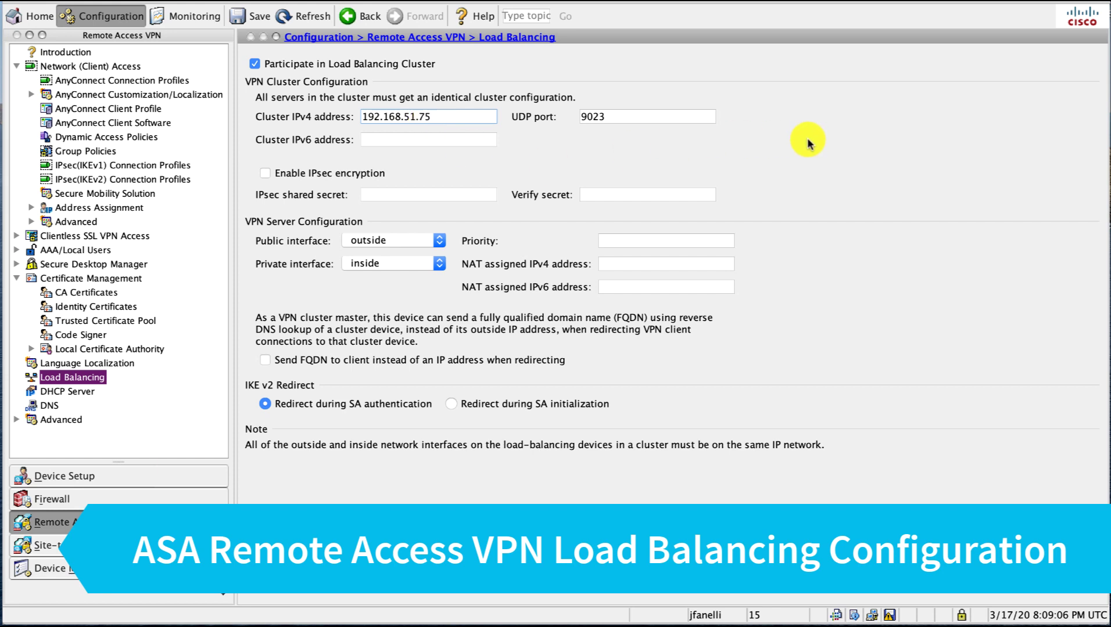
key("BackSpace")
type("6")
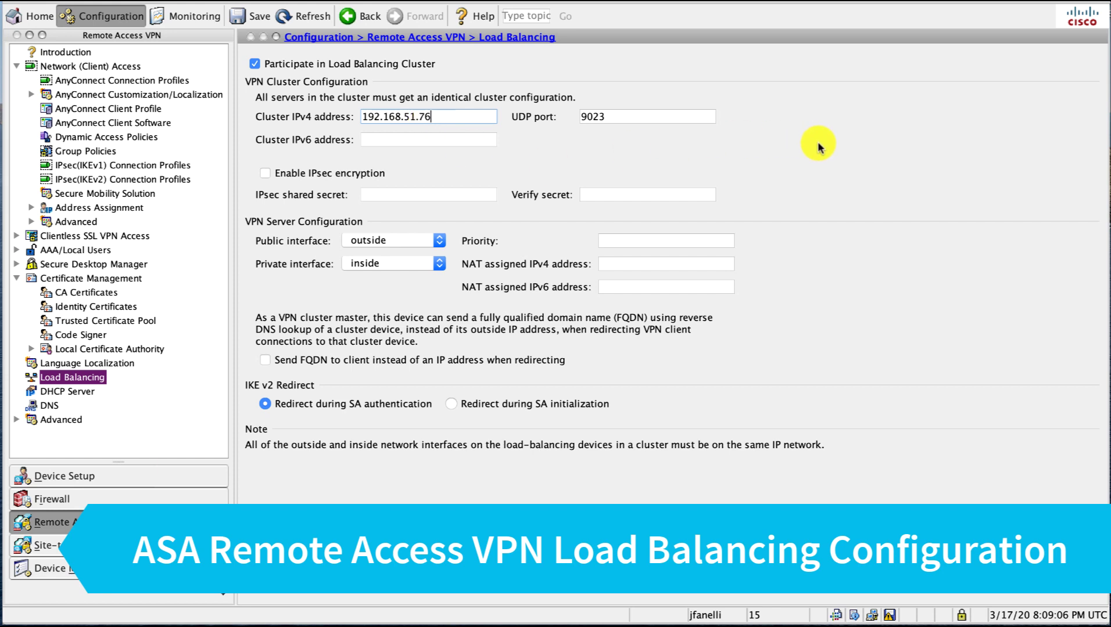
key("Tab")
key("Tab")
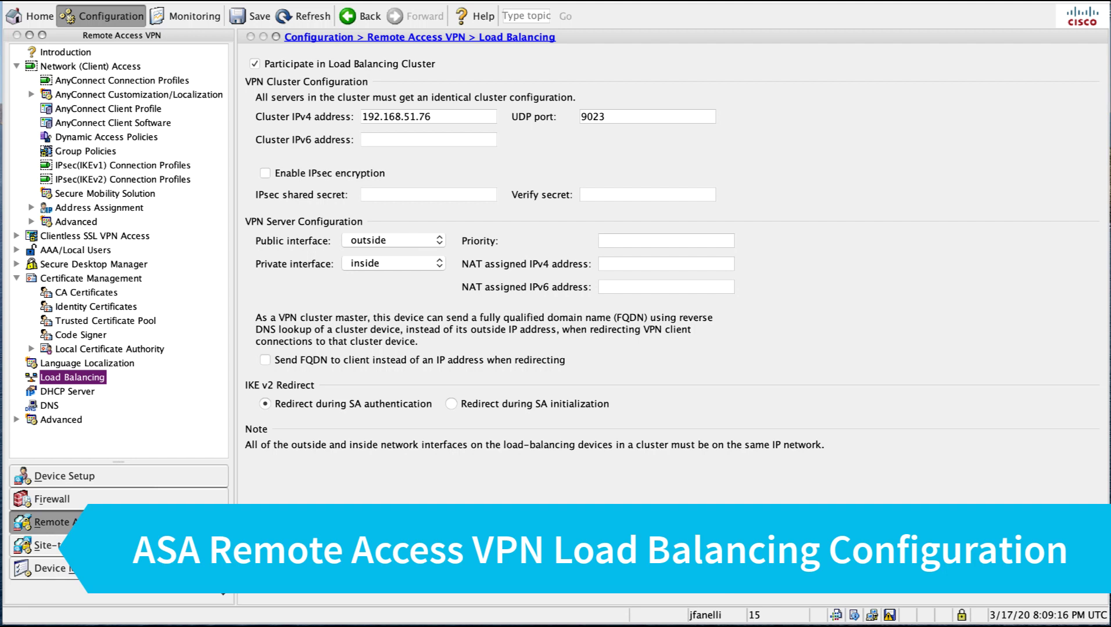
left_click(413, 137)
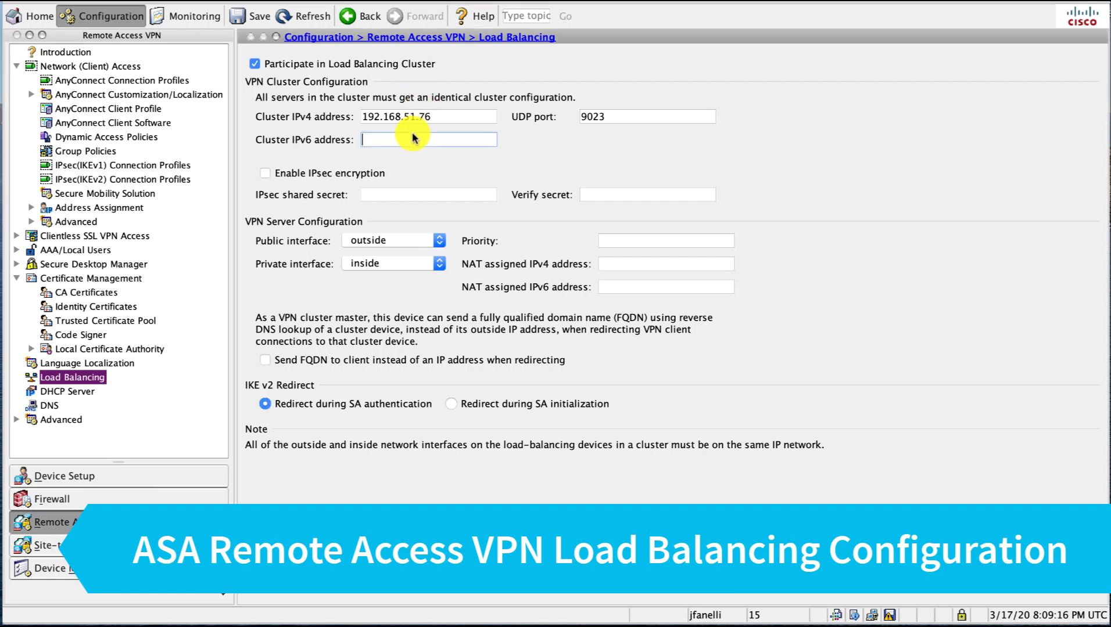
key("super+v")
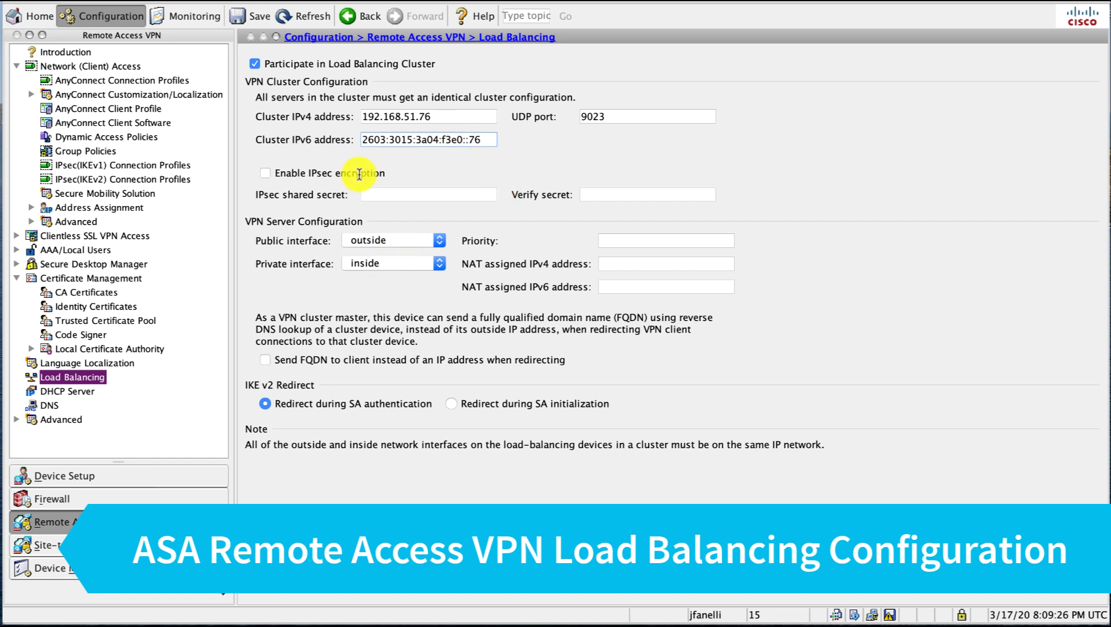
Enable IPsec encryption and enter the shared secret in both secret fields.
left_click(265, 173)
left_click(397, 198)
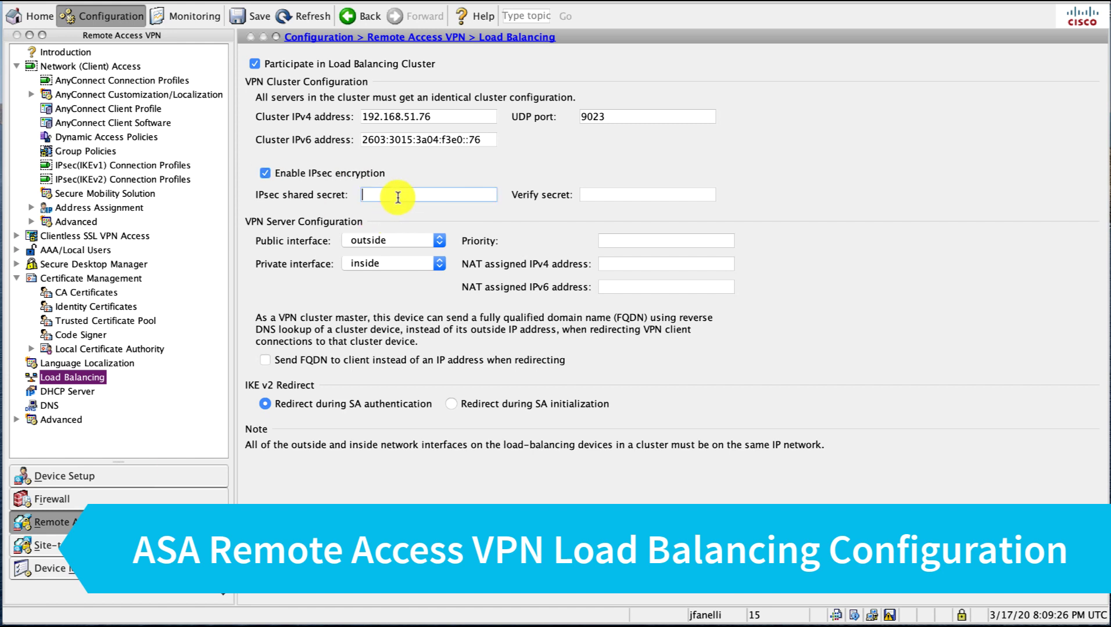
type("cisco123")
key("Tab")
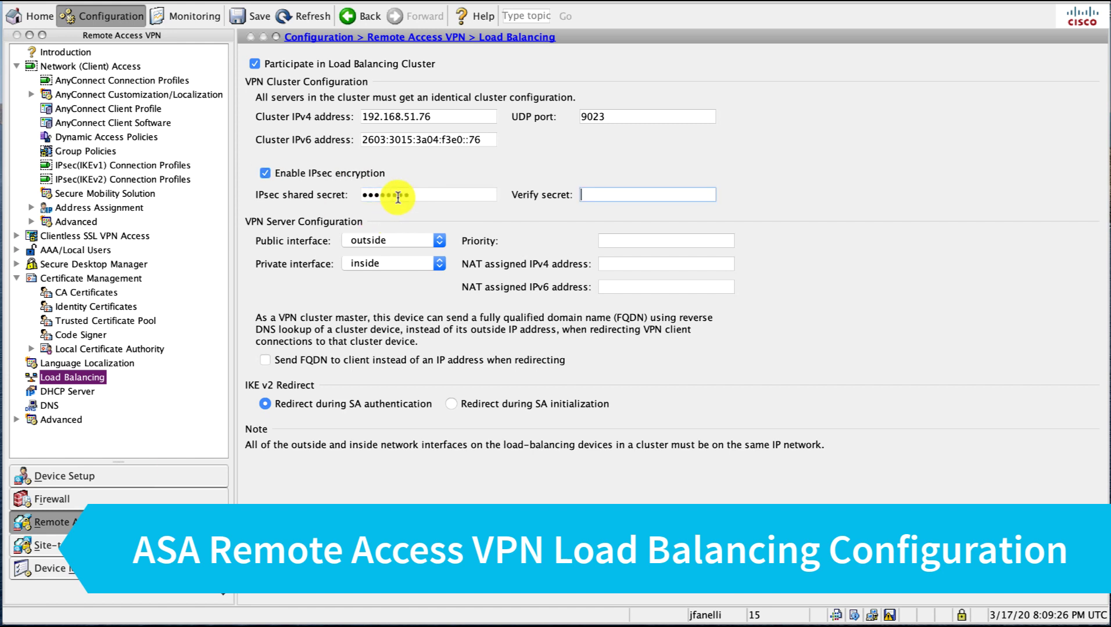
type("cisco123")
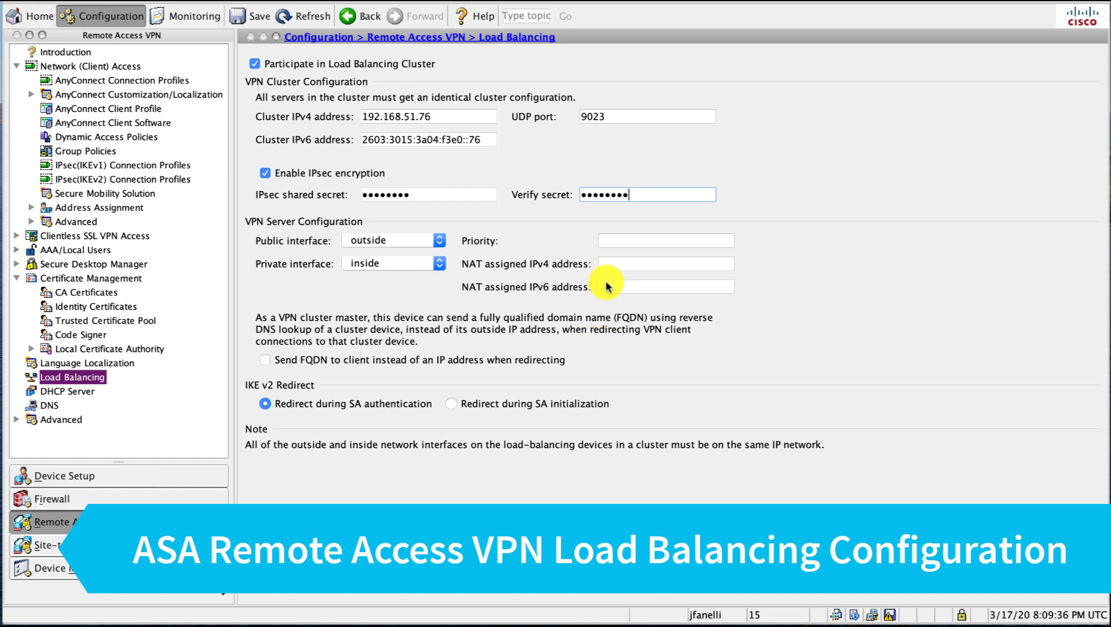
Enter 3 as this device's VPN server priority.
left_click(622, 242)
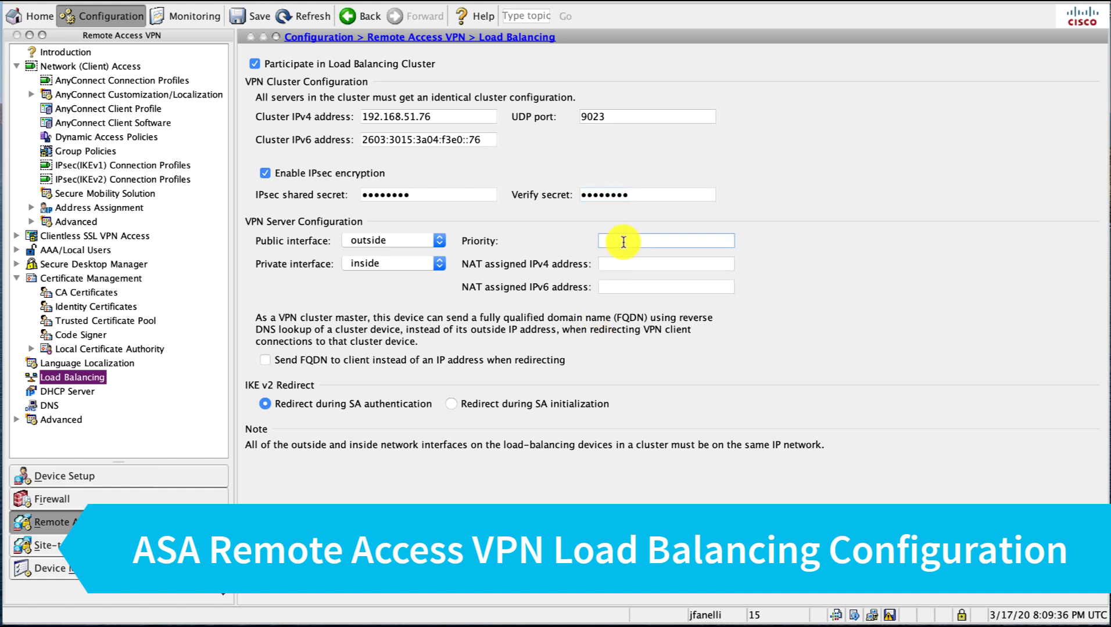
type("3")
left_click_drag(632, 241, 585, 250)
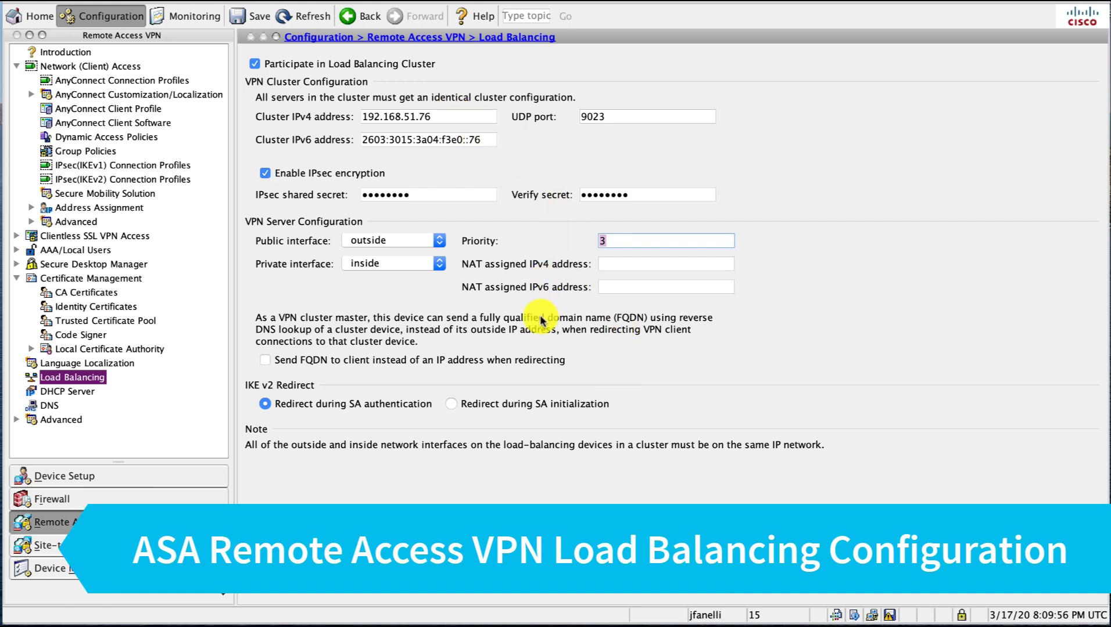
Enable sending the FQDN on redirect, then apply and send the previewed CLI commands.
left_click(264, 362)
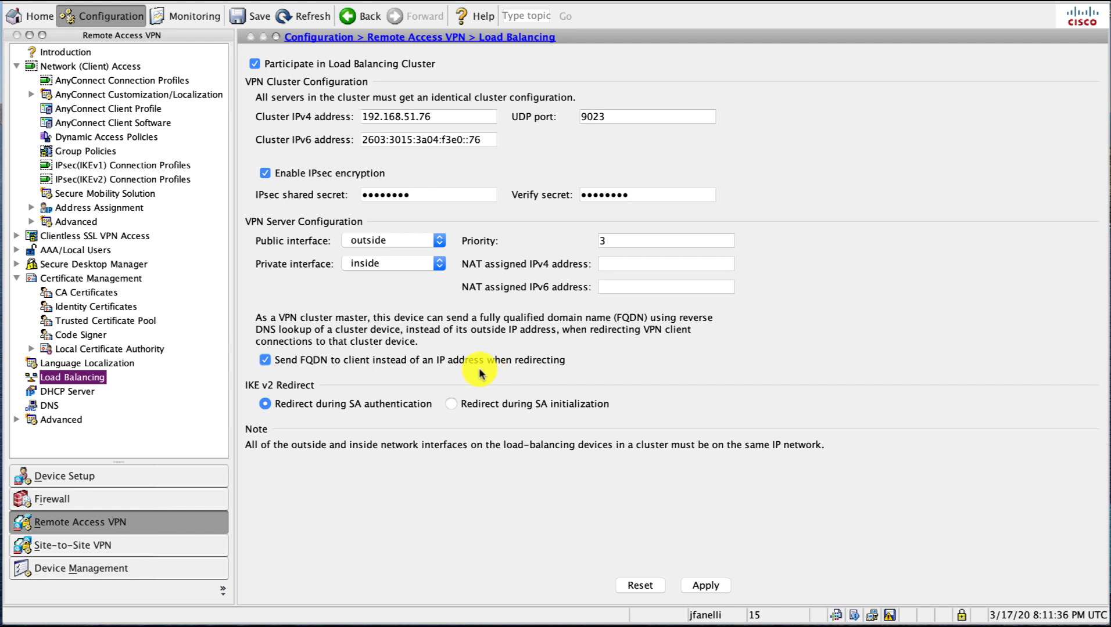
left_click(711, 590)
left_click(648, 458)
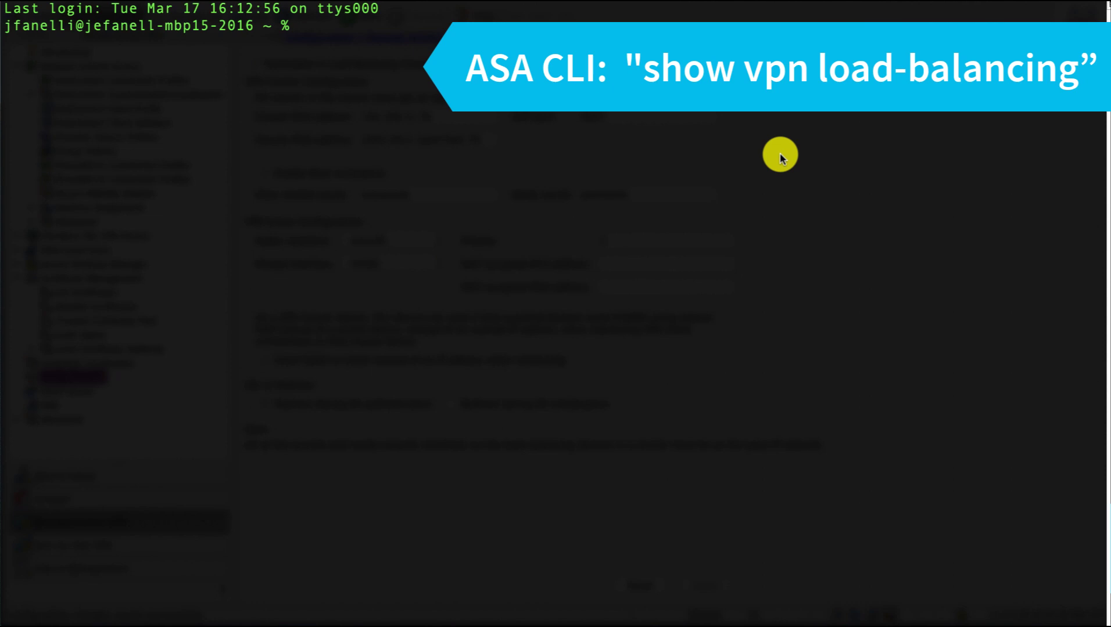
SSH into the ASA and enter privileged exec mode with the enable password.
type("ssh 192.168.49")
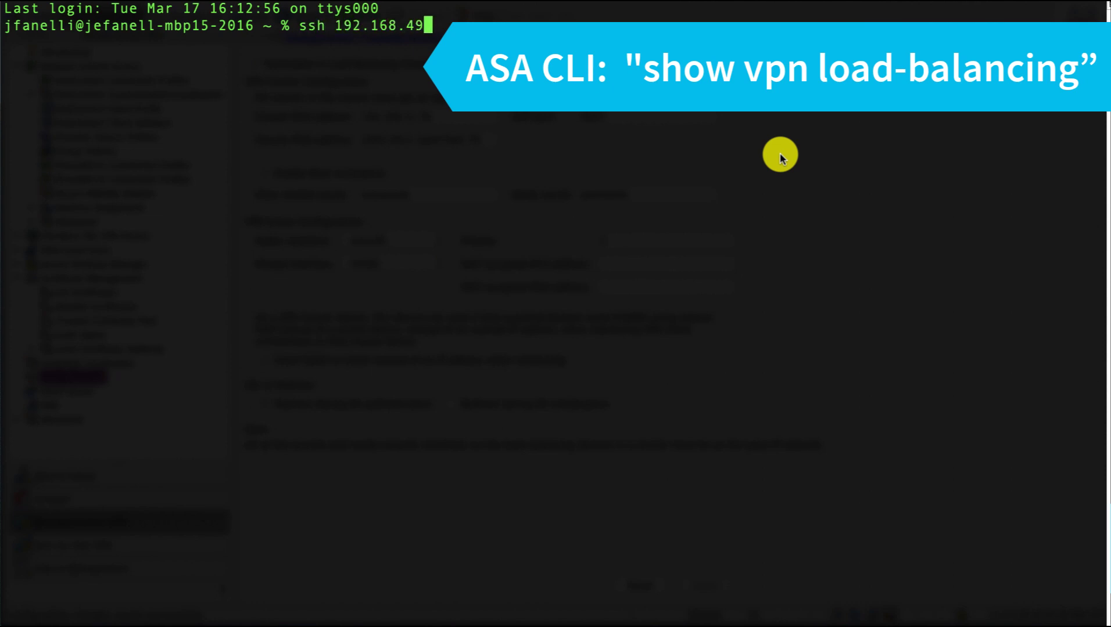
type(".14")
key("Return")
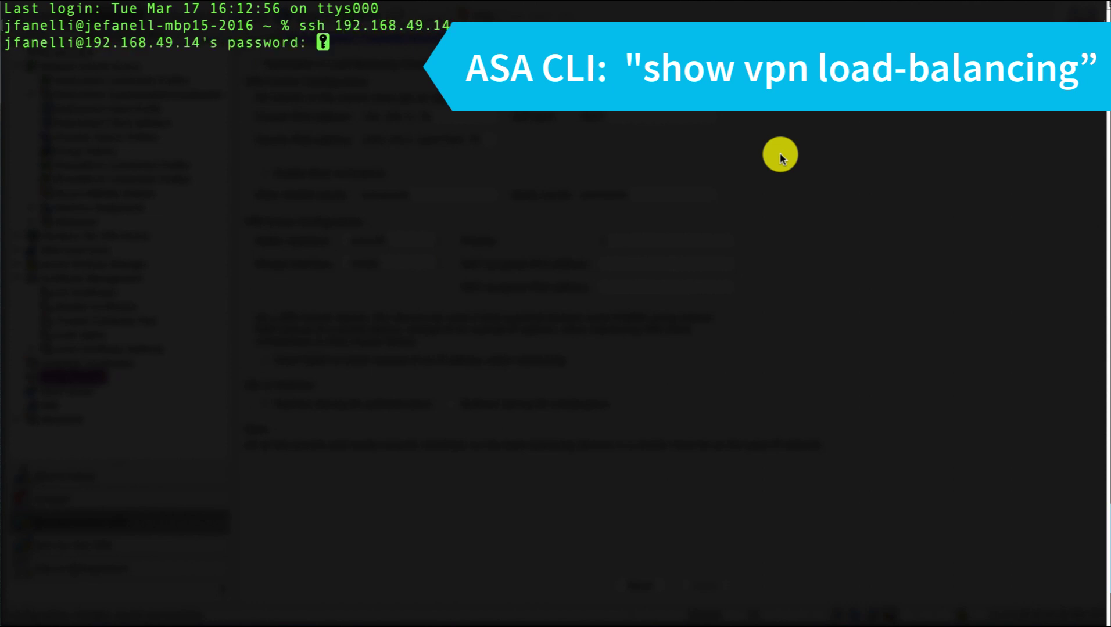
key("Return")
type("e")
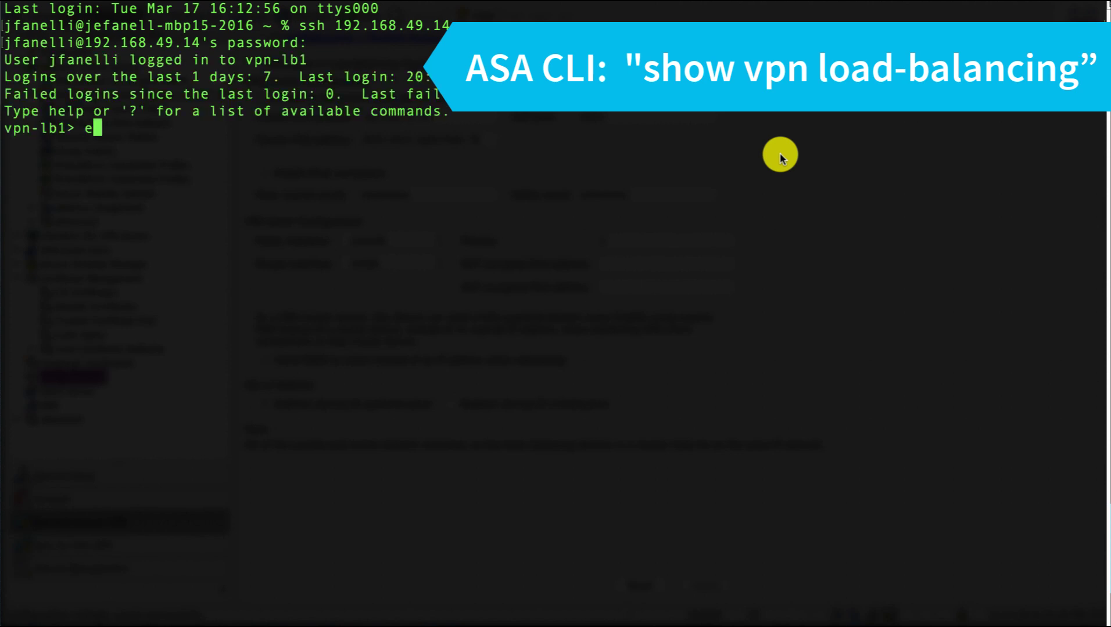
type("n")
key("Return")
type("********")
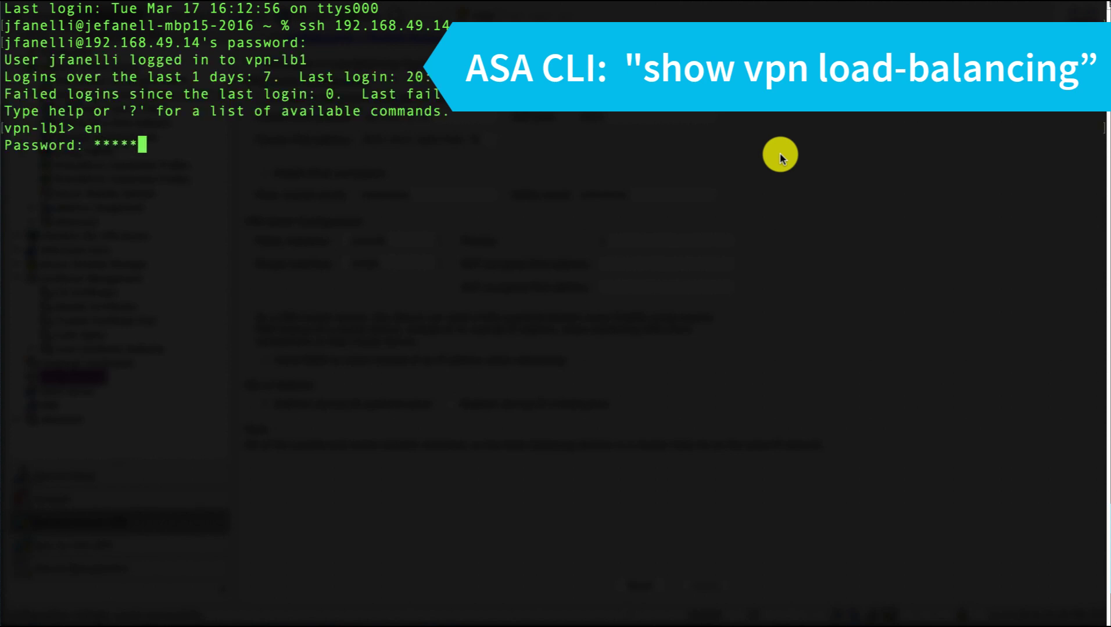
key("Return")
Run show vpn load-balancing to display the cluster status.
type("showt")
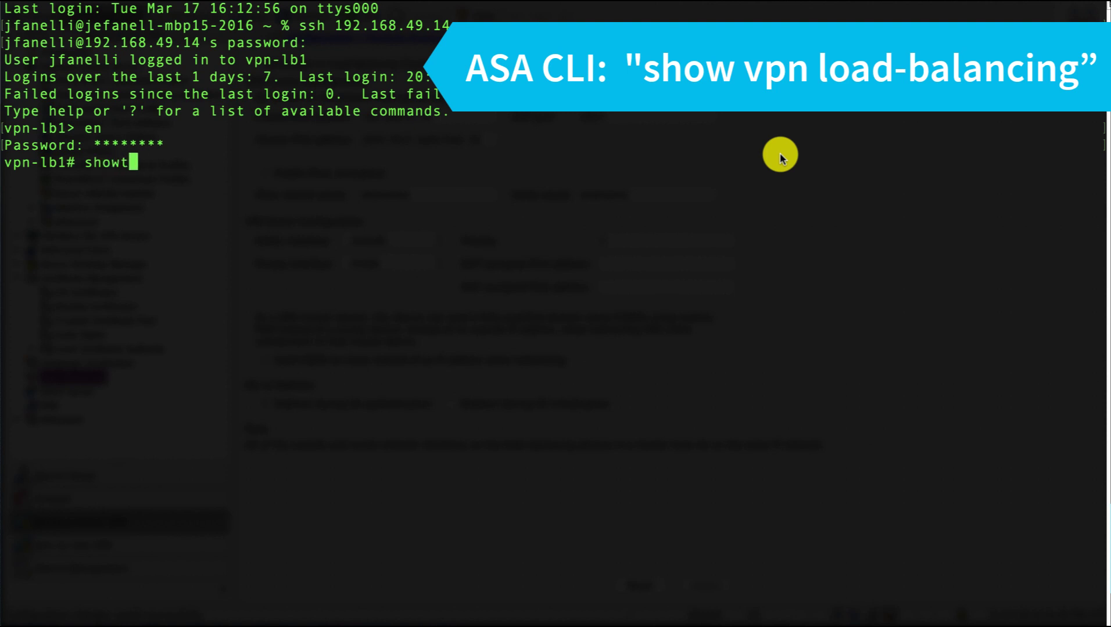
key("BackSpace")
type("vpn lo")
key("Tab")
key("Return")
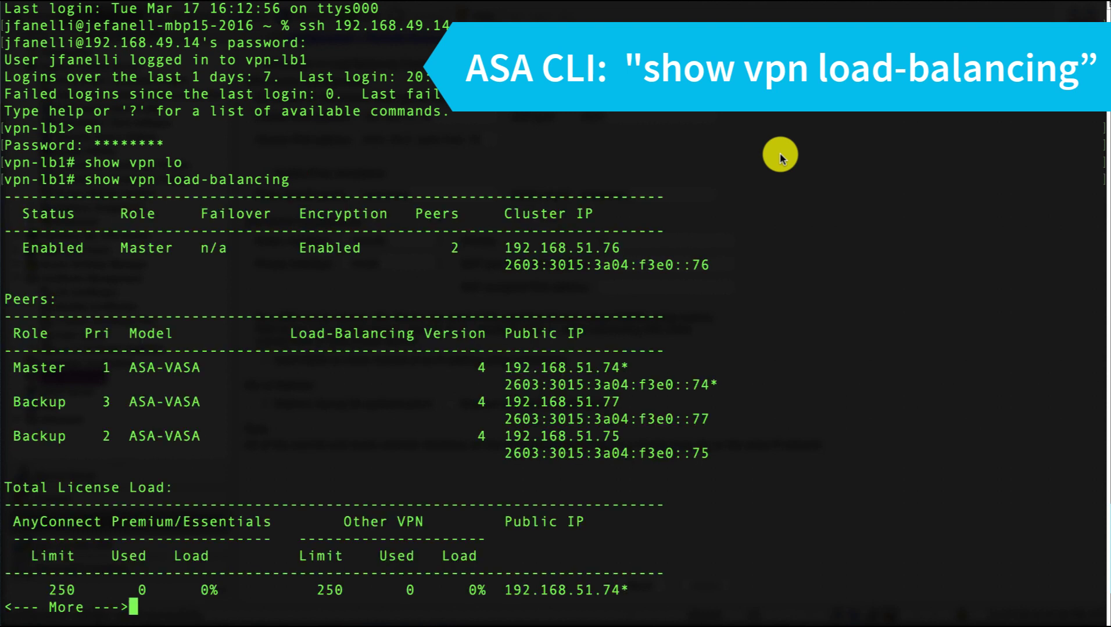
Review the peer list, then page on to the Total License Load and inactive-session license tables.
left_click_drag(713, 459, 4, 296)
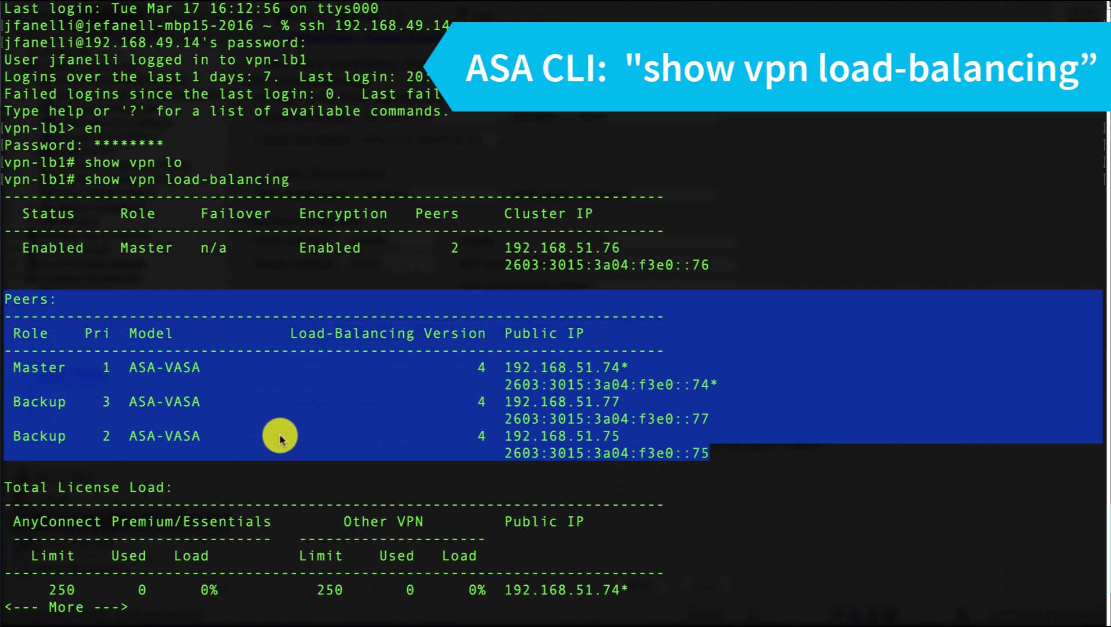
left_click(304, 485)
key("space")
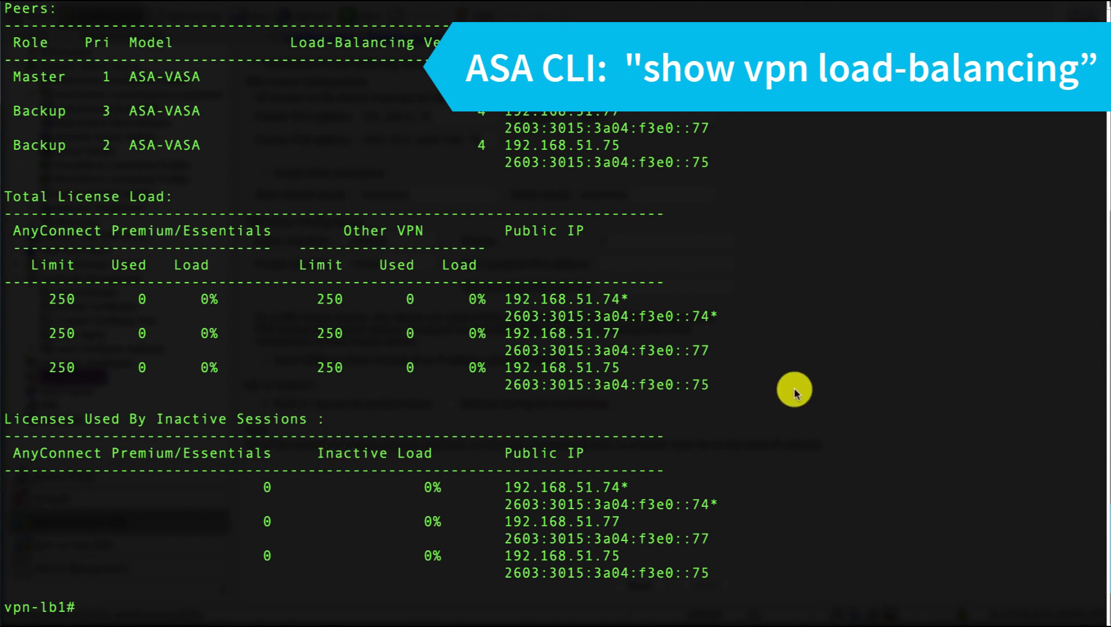
left_click_drag(794, 388, 4, 195)
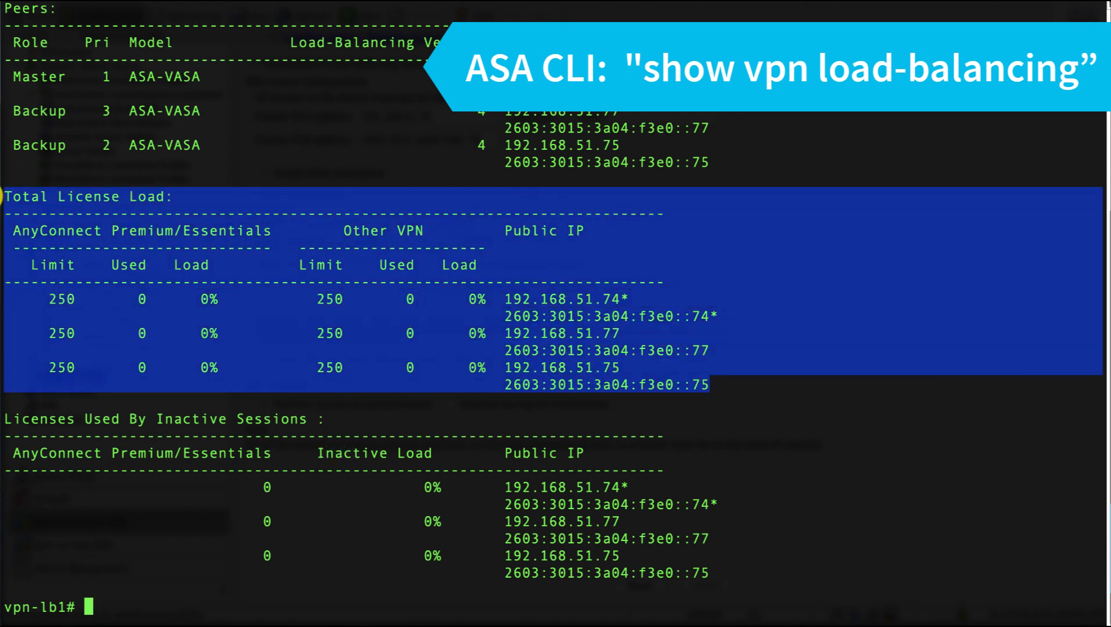
left_click_drag(726, 581, 17, 422)
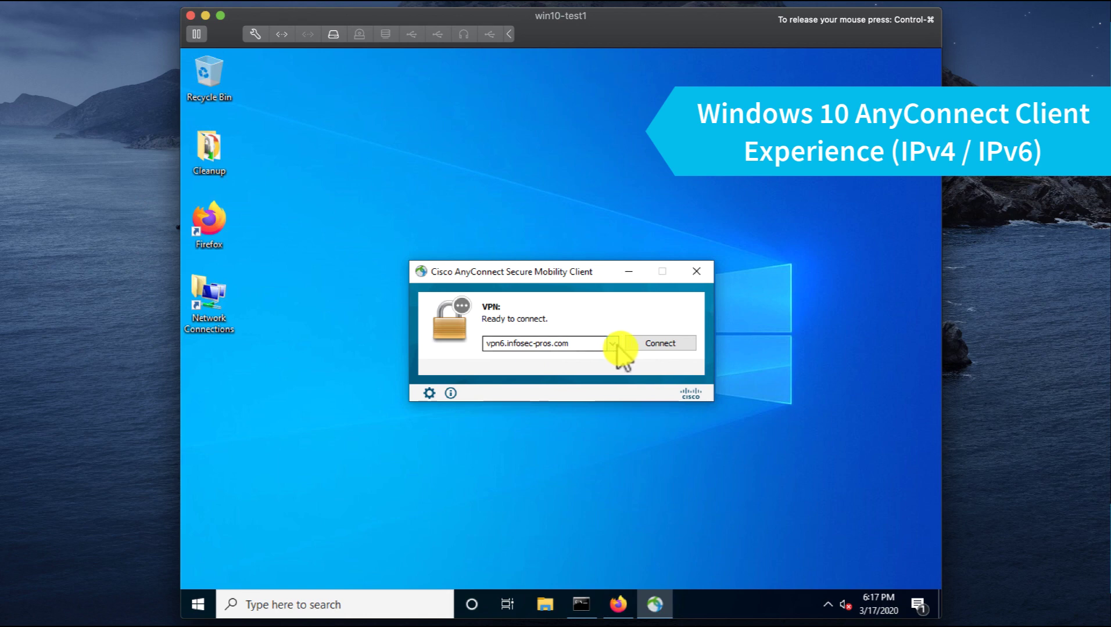
Connect AnyConnect to vpn6.infosec-pros.com, entering the account password.
left_click(662, 345)
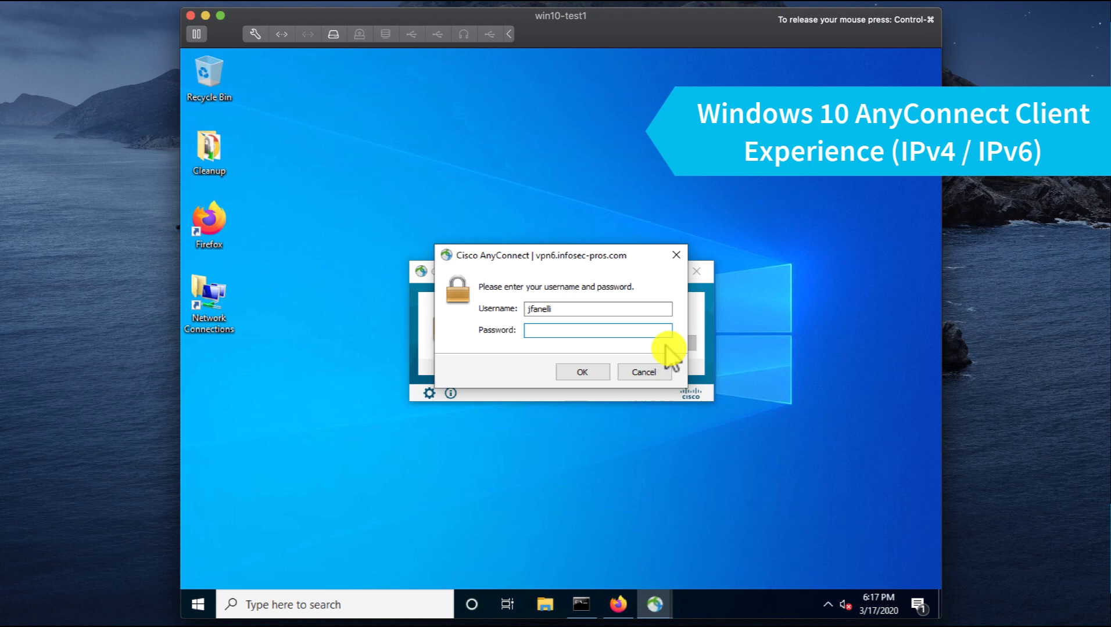
type("**")
key("Return")
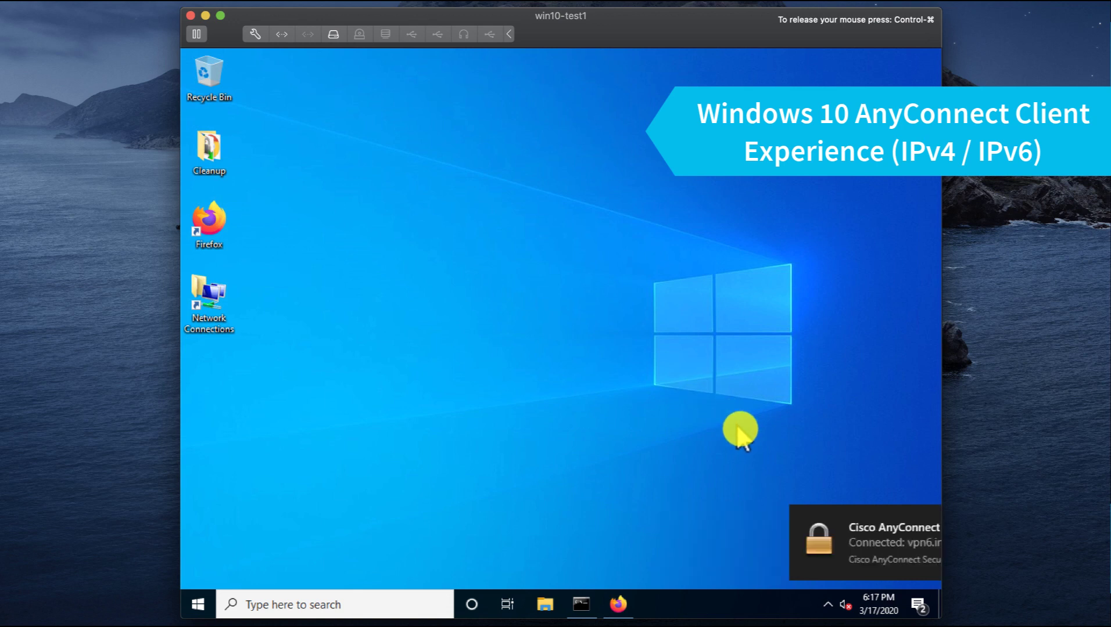
Reopen AnyConnect from the system tray and view the connection's advanced statistics.
left_click(828, 605)
left_click(797, 576)
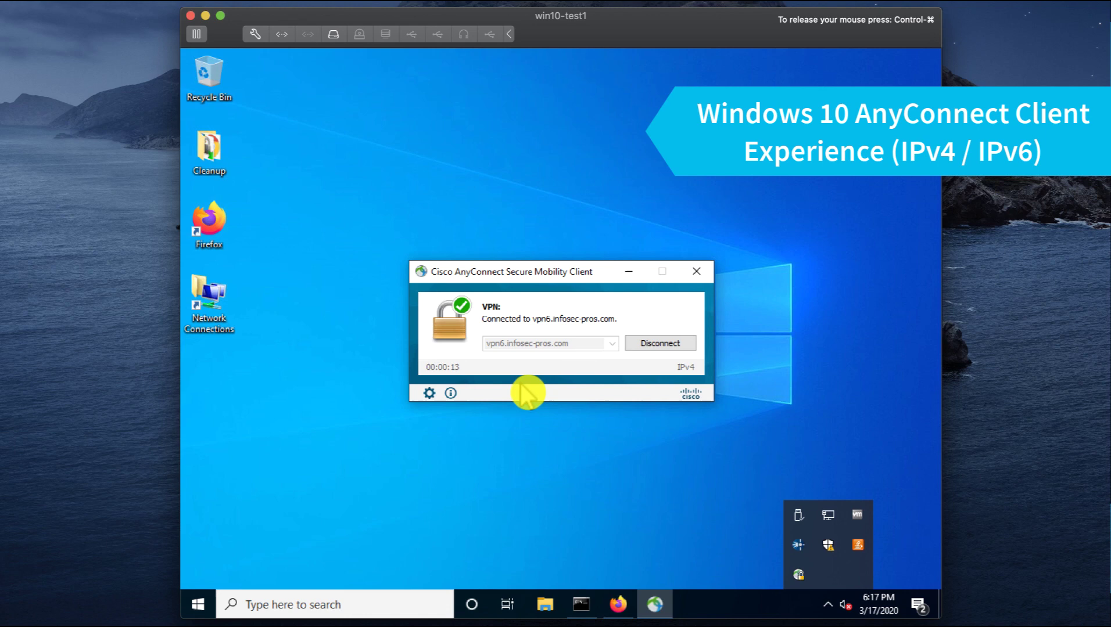
left_click(428, 393)
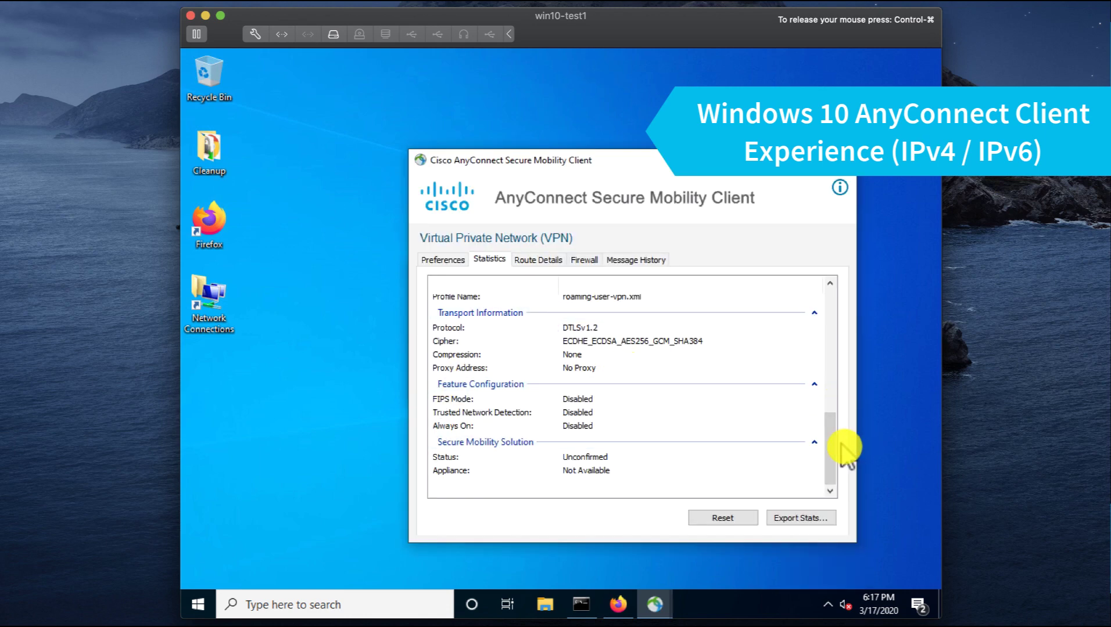
left_click_drag(831, 420, 816, 309)
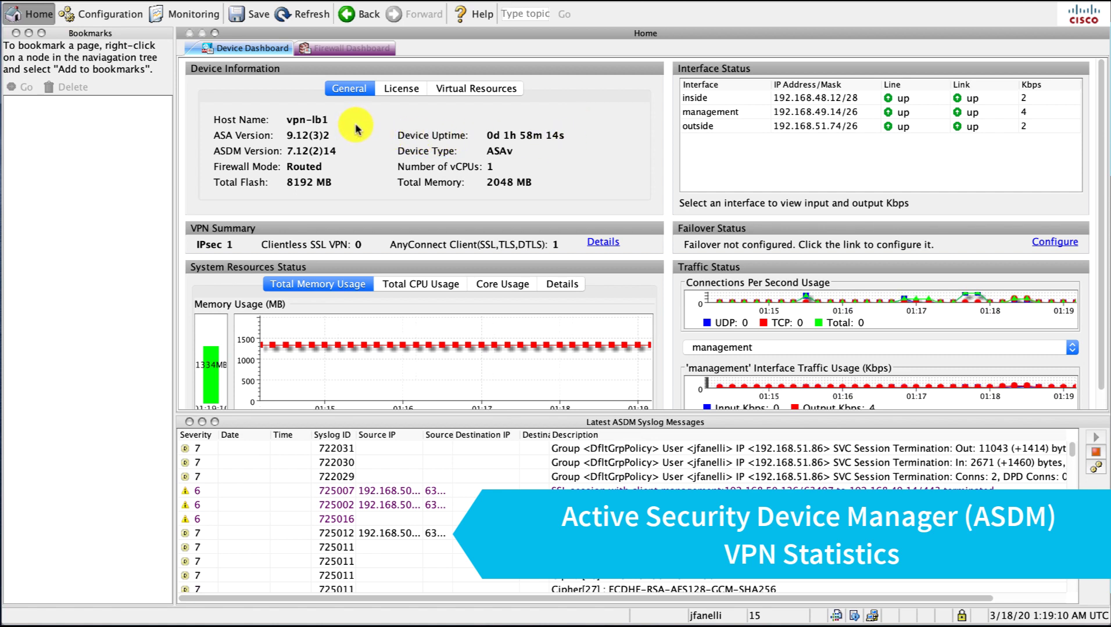
Review the AnyConnect session's full details from the VPN Sessions list, then close them.
left_click(600, 243)
left_click(523, 235)
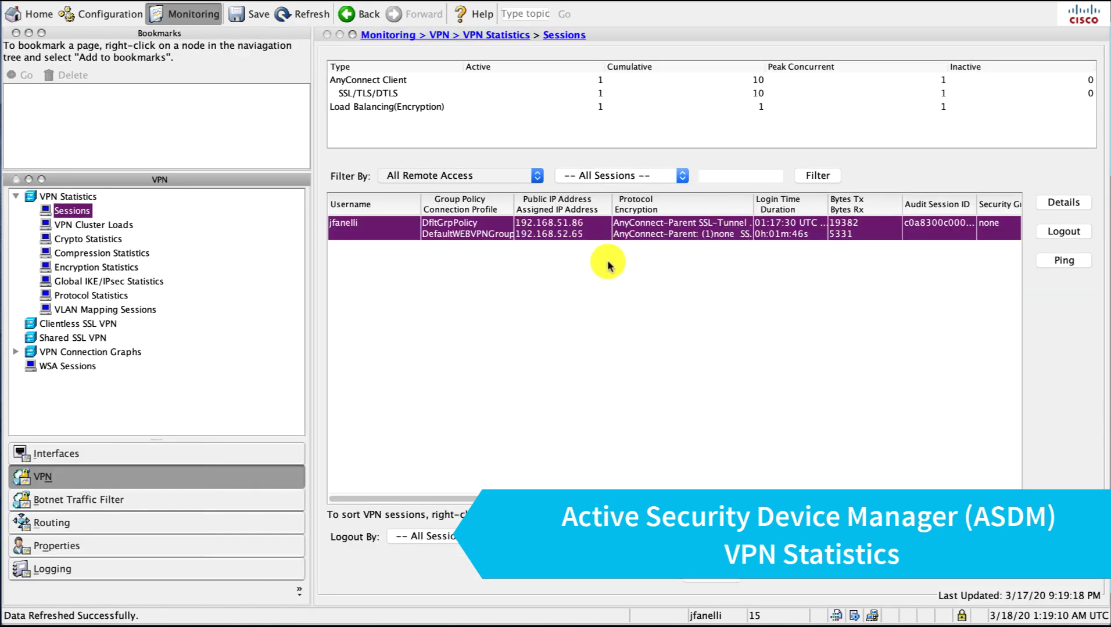
left_click(1057, 203)
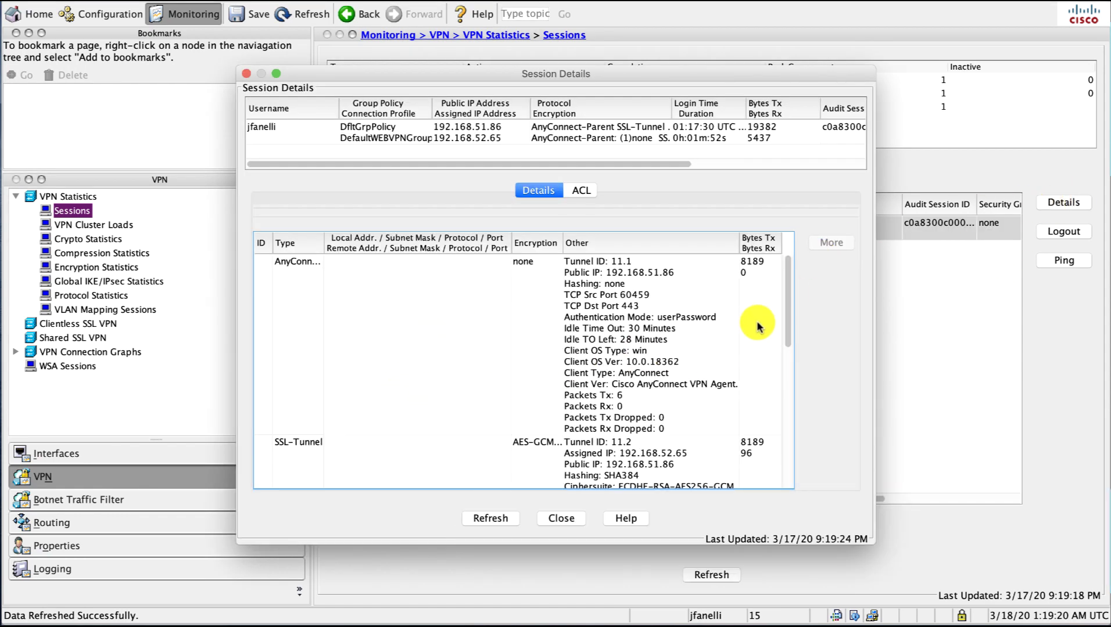
left_click_drag(786, 304, 777, 273)
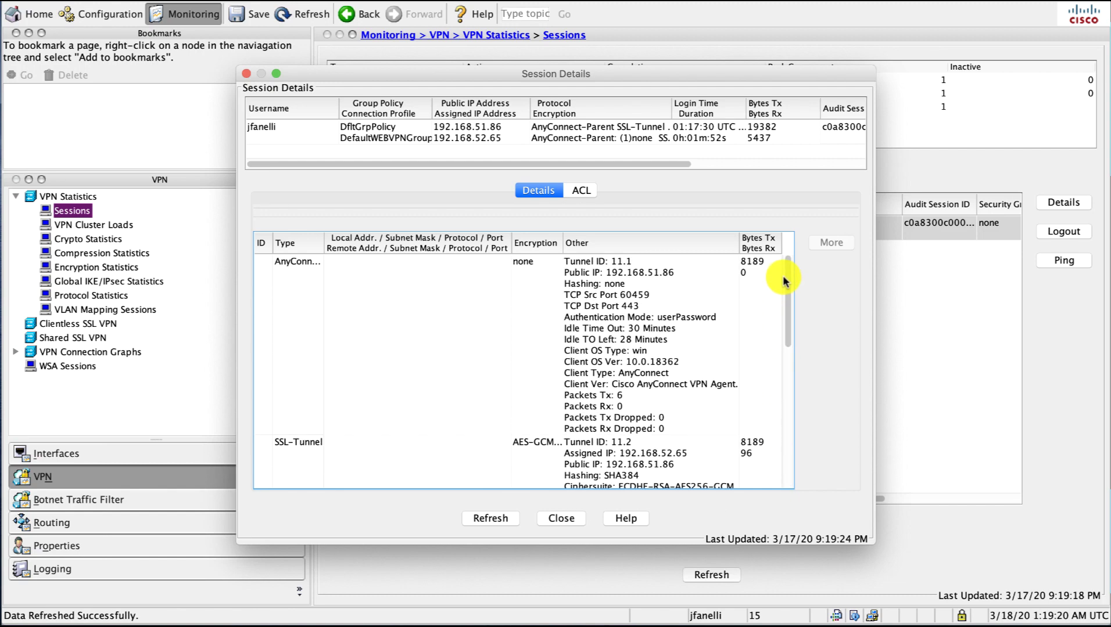
left_click(562, 525)
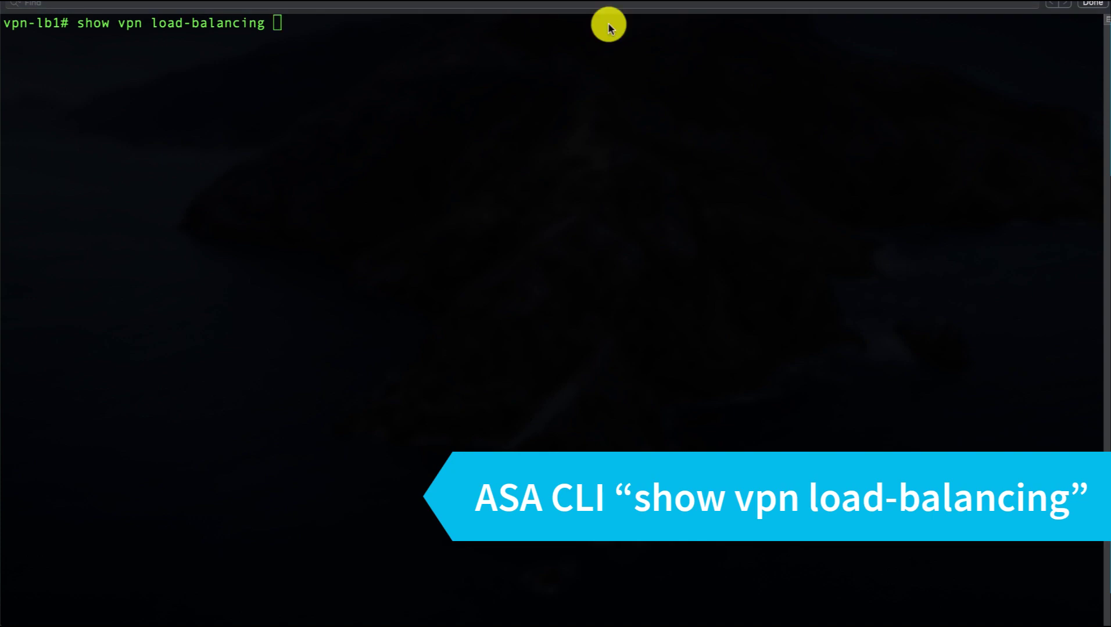
Rerun show vpn load-balancing and highlight the 192.168.51.74 license row and 192.168.51.77 Master row.
left_click(563, 61)
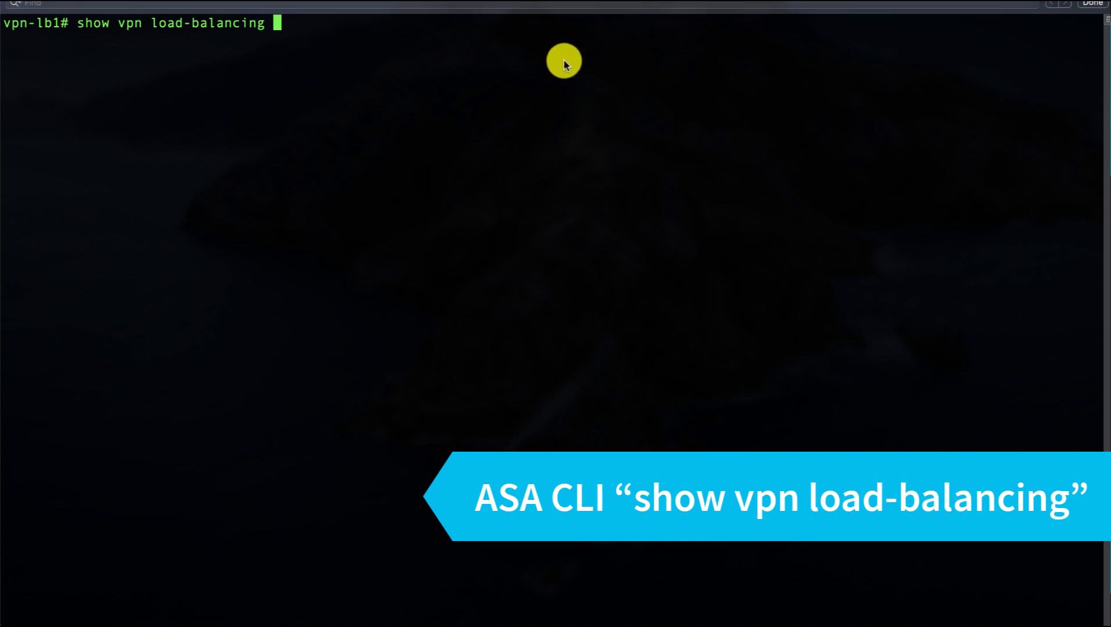
key("Return")
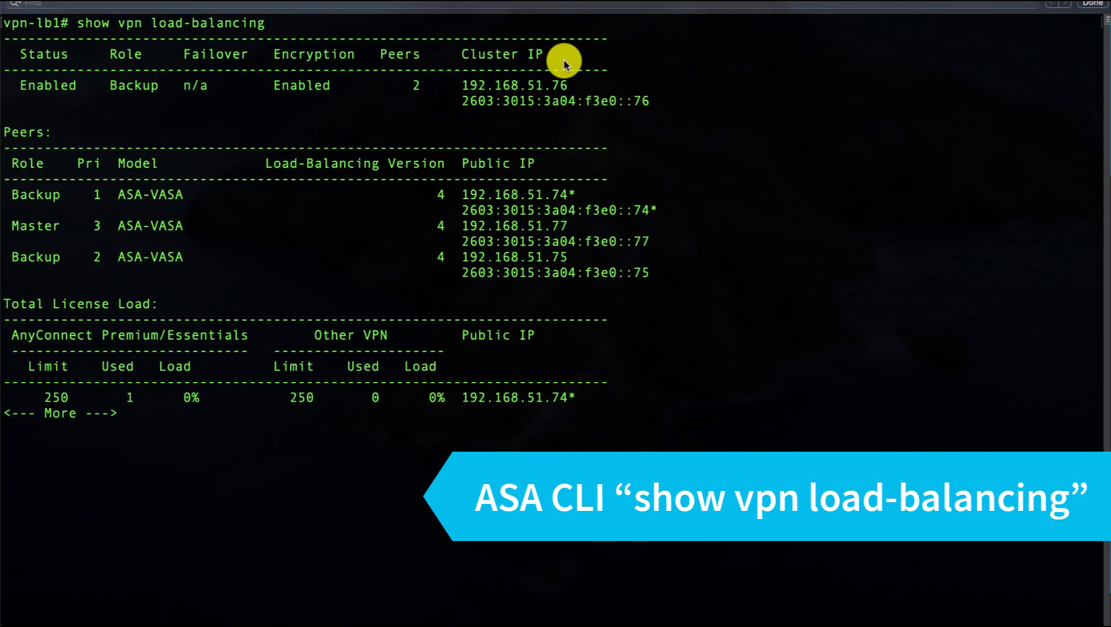
key("space")
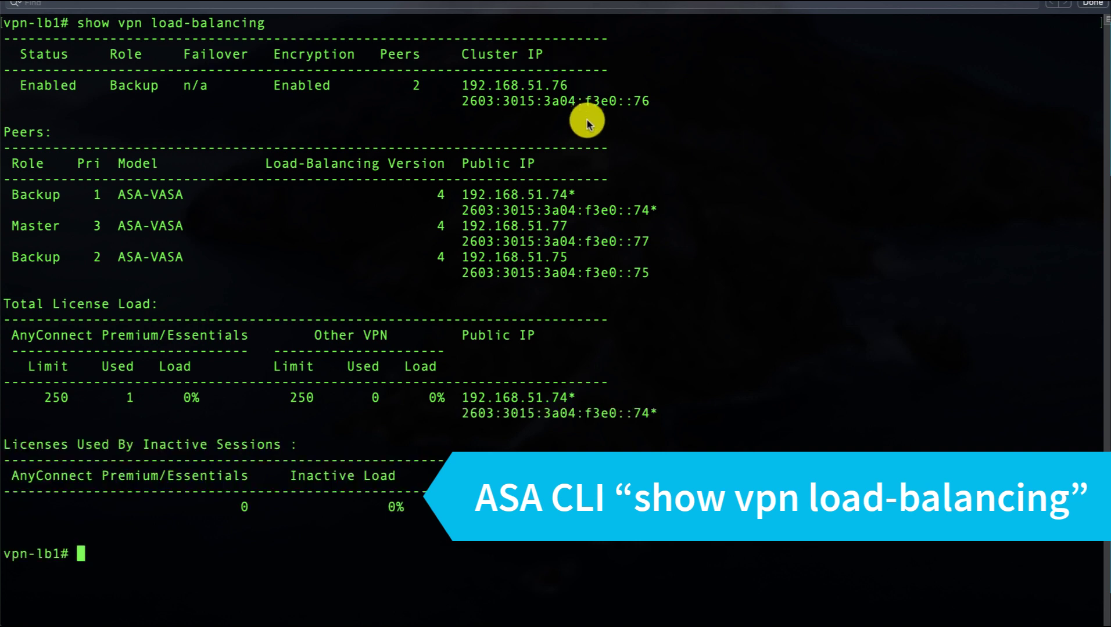
left_click_drag(664, 428, 2, 400)
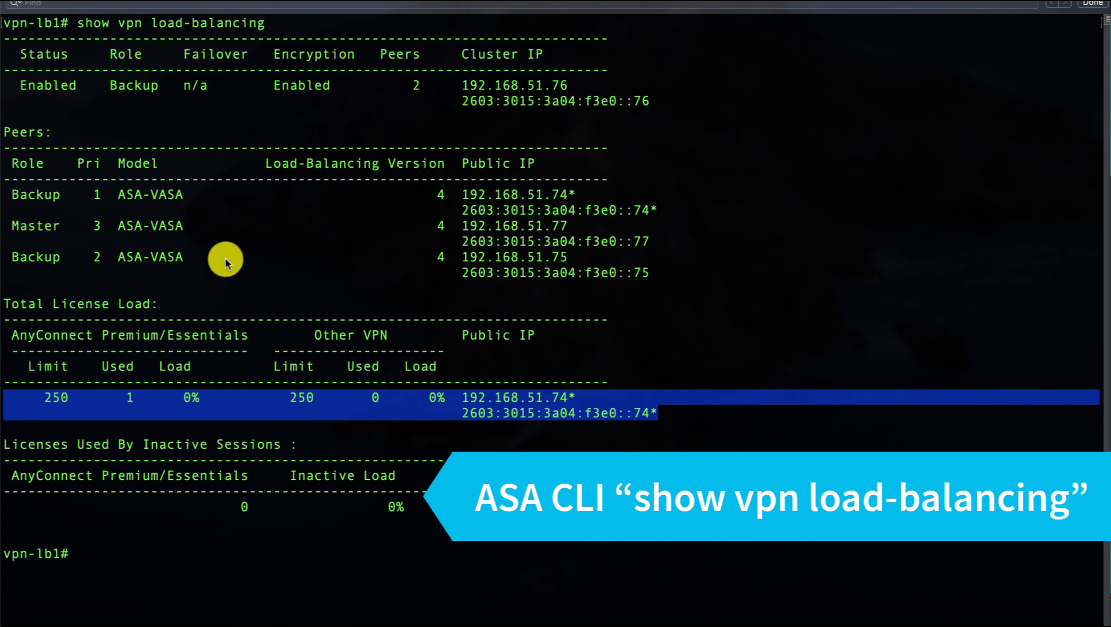
left_click_drag(650, 240, 2, 231)
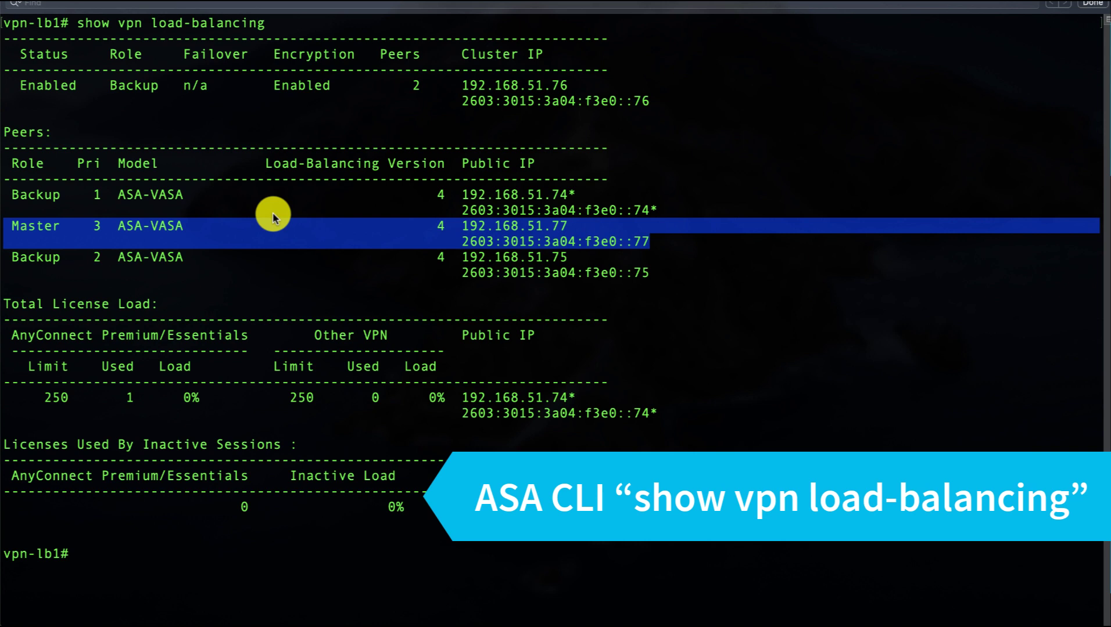
left_click(611, 216)
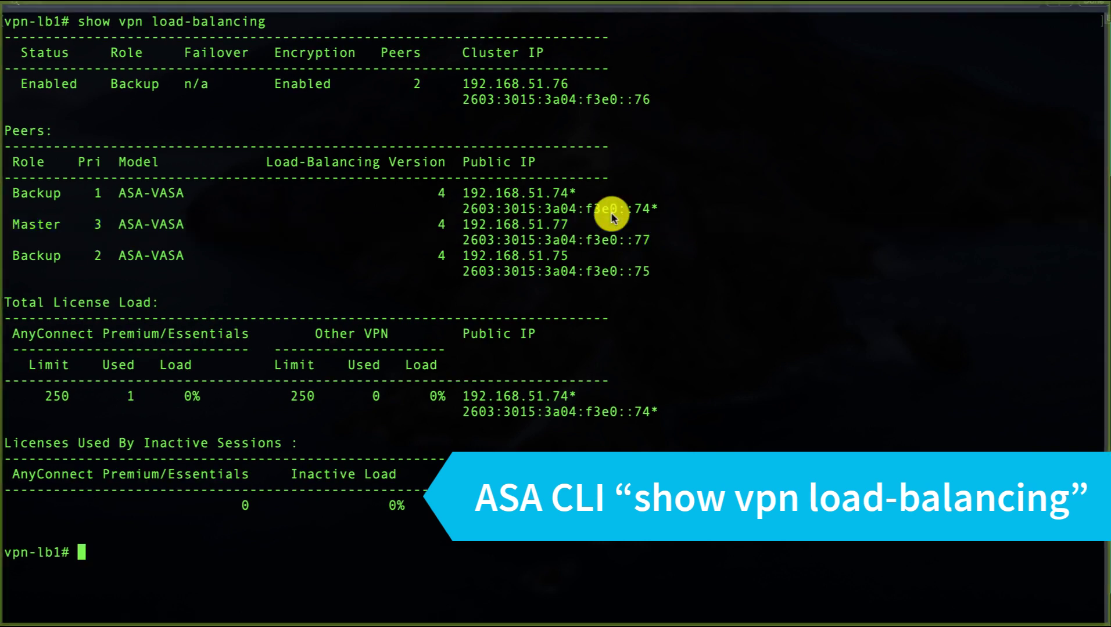
Run show vpn-sessiondb anyconnect, using Tab completion and ? help to build the command.
type("show ")
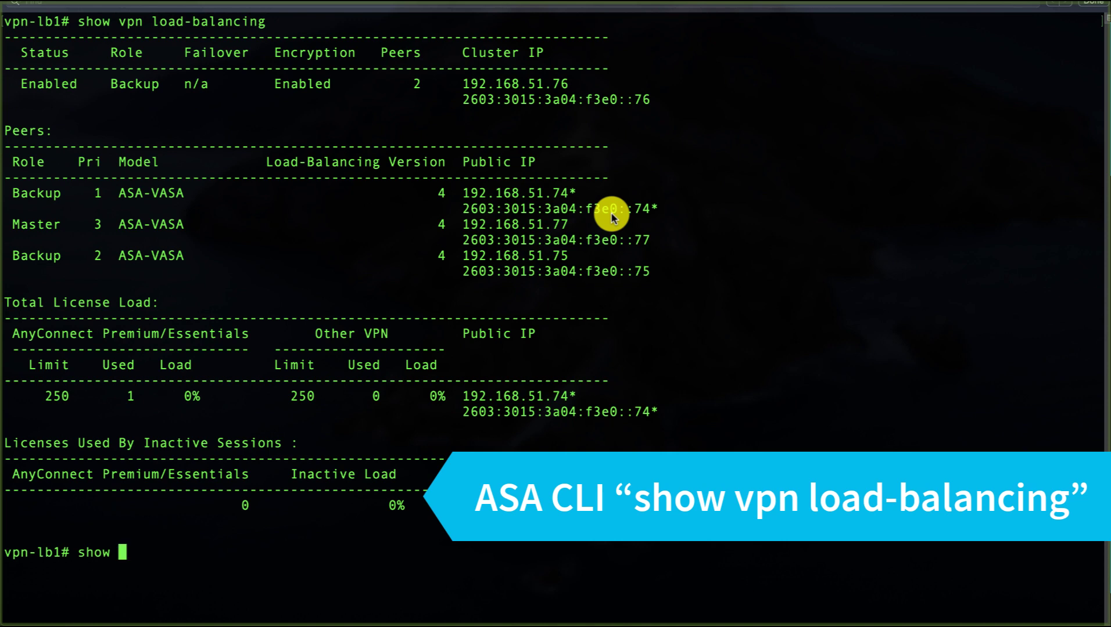
type("vpn sess")
key("Tab")
key("BackSpace")
key("BackSpace")
key("BackSpace")
key("BackSpace")
key("BackSpace")
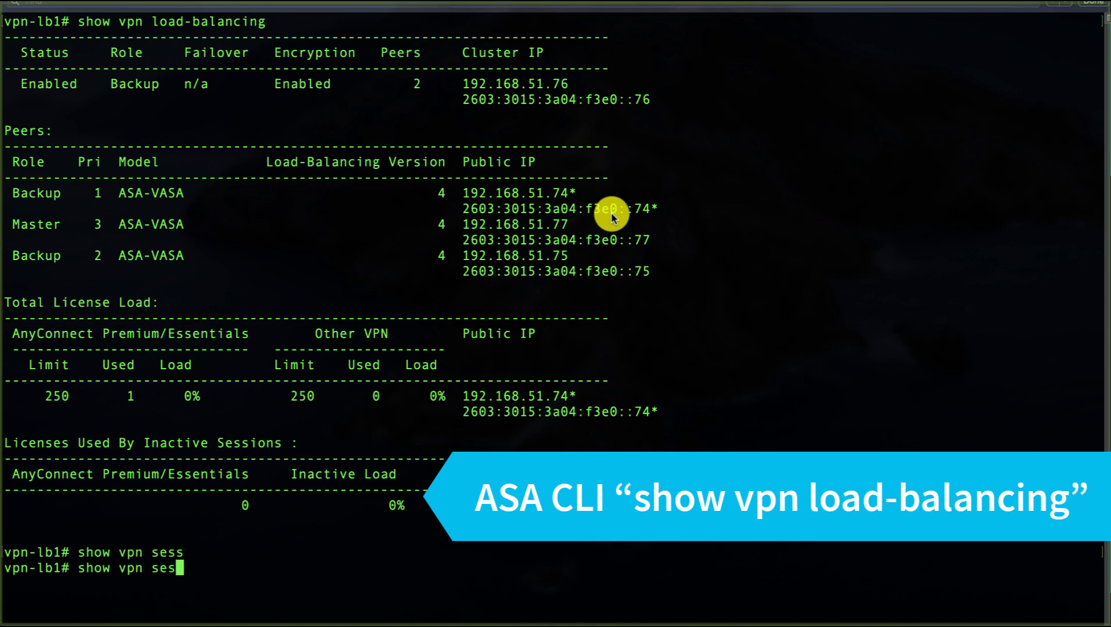
type("-sw")
key("BackSpace")
type("e")
key("Tab")
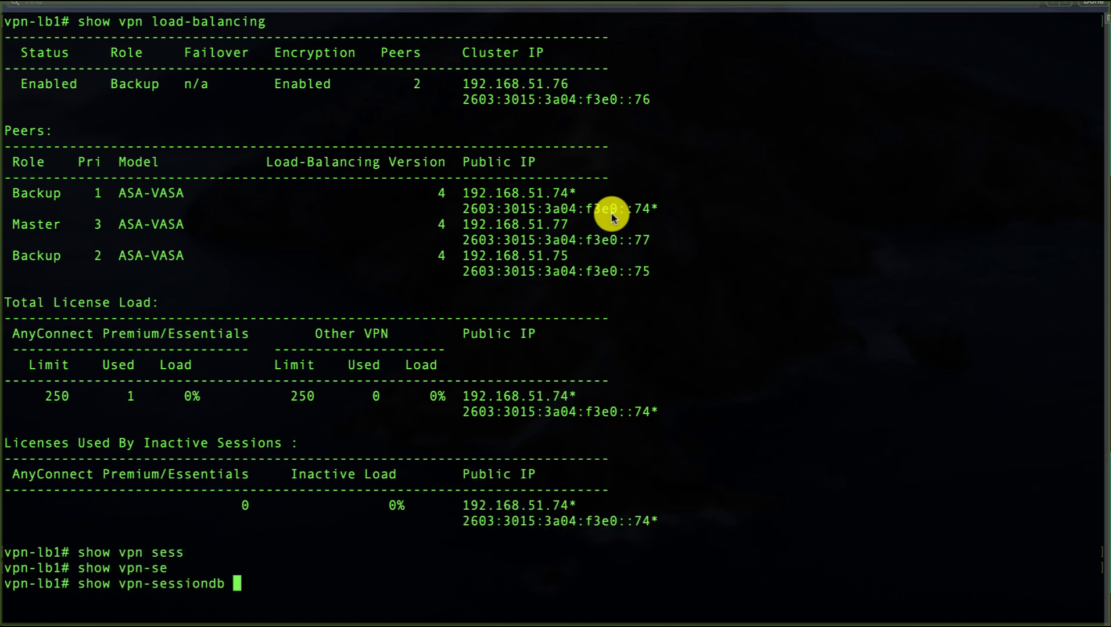
type("? ?")
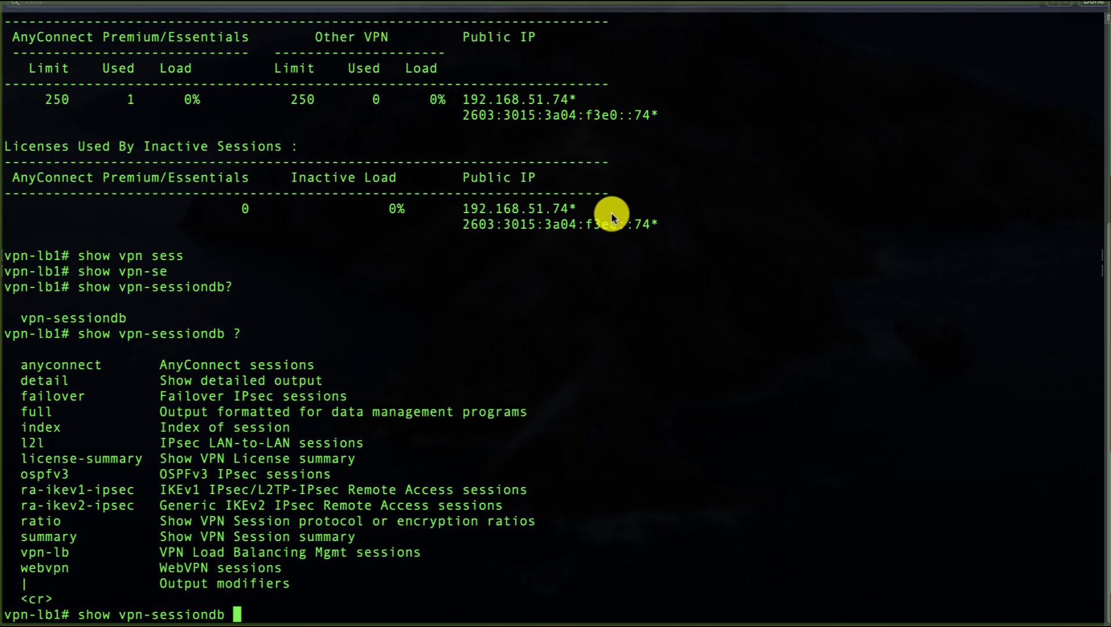
type("an")
key("Tab")
type("?")
key("Return")
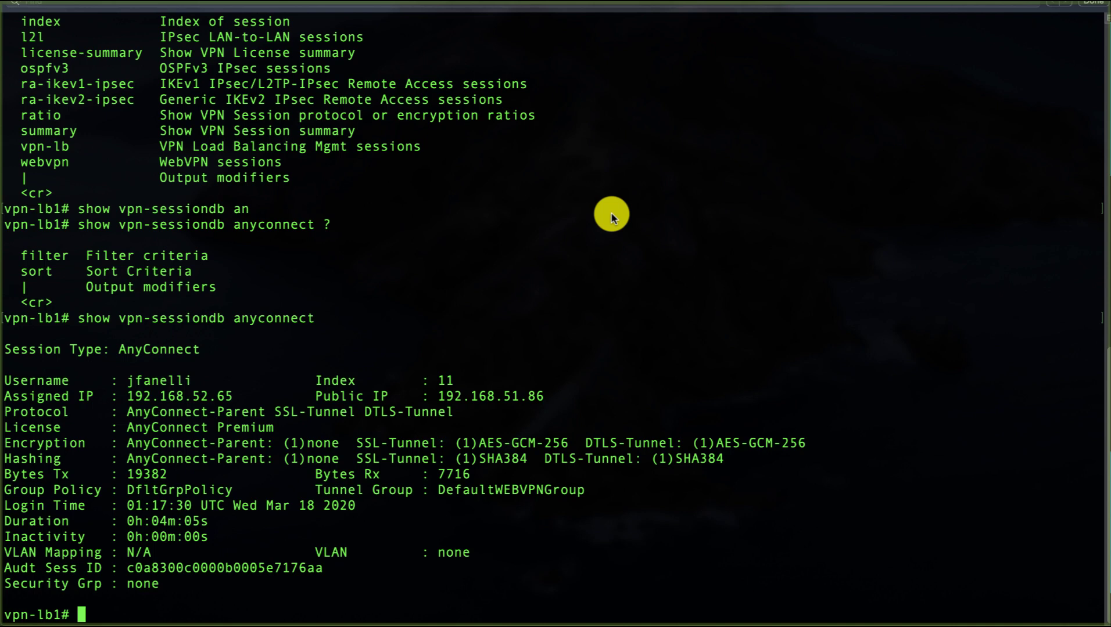